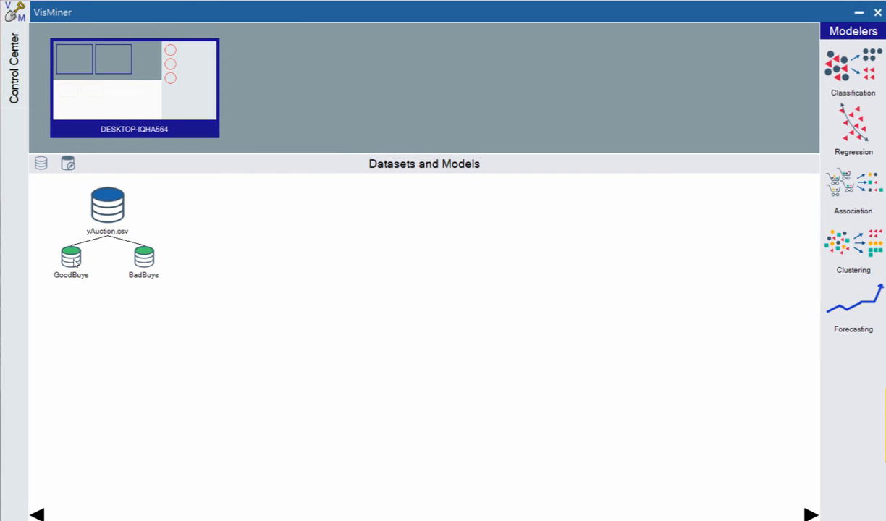
# Create a derived dataset from GoodBuys with 5,000 randomly selected rows and all columns included
pyautogui.moveTo(74, 262)
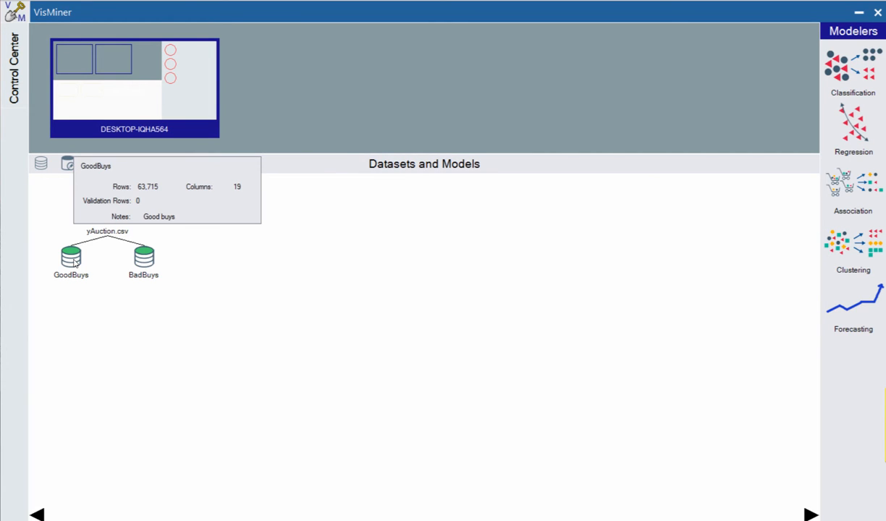
pyautogui.rightClick(75, 262)
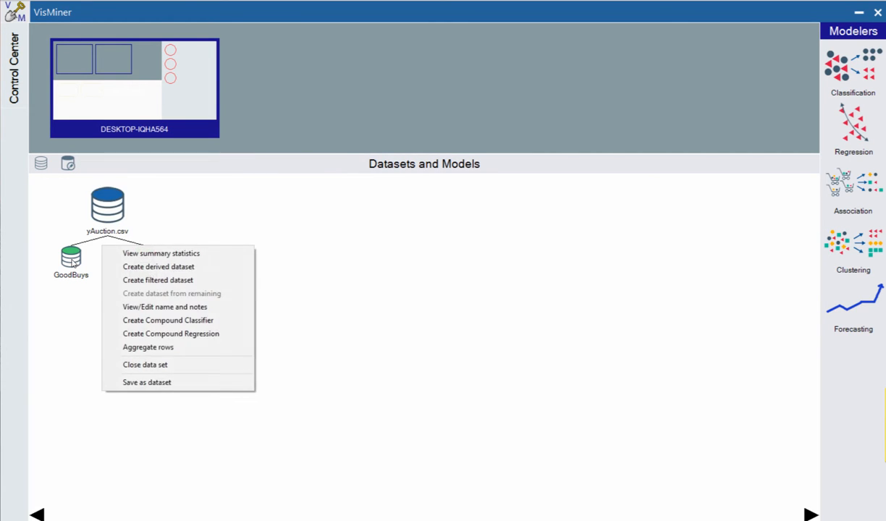
pyautogui.click(166, 267)
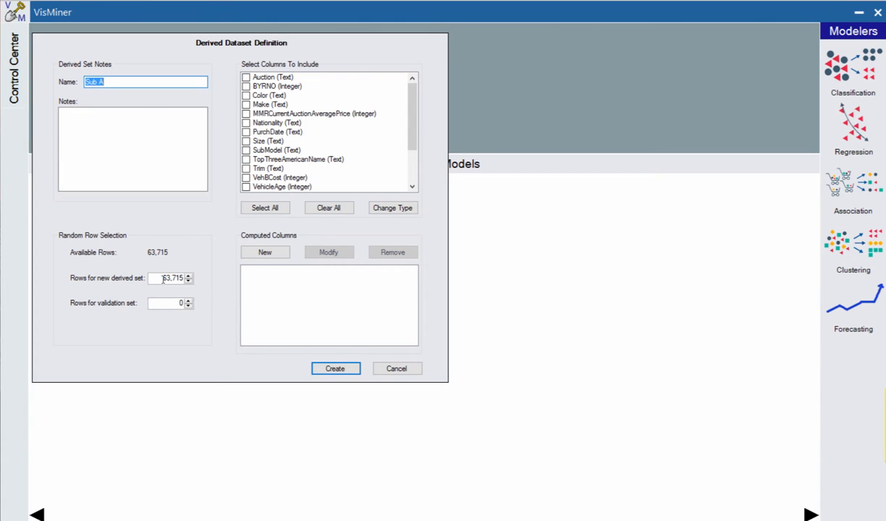
pyautogui.moveTo(162, 279); pyautogui.dragTo(196, 281)
pyautogui.write('5000')
pyautogui.click(270, 208)
pyautogui.scroll(-2, 291, 132)
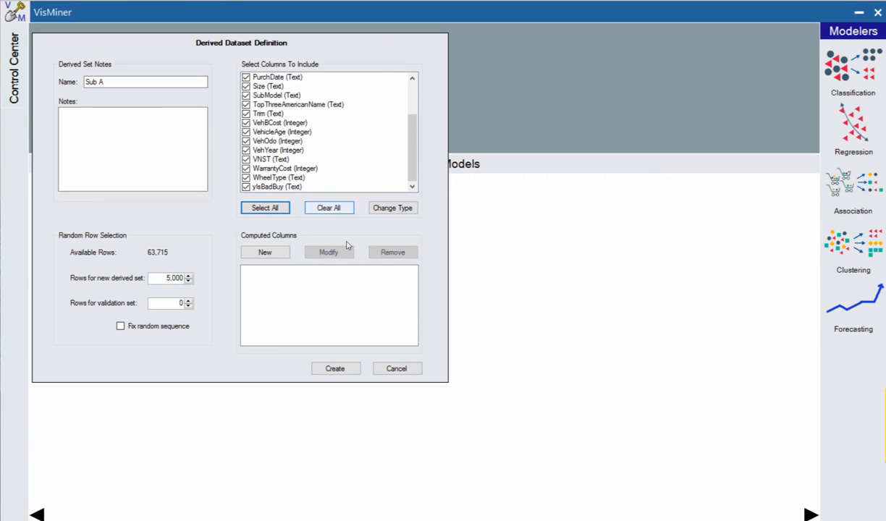
pyautogui.click(334, 371)
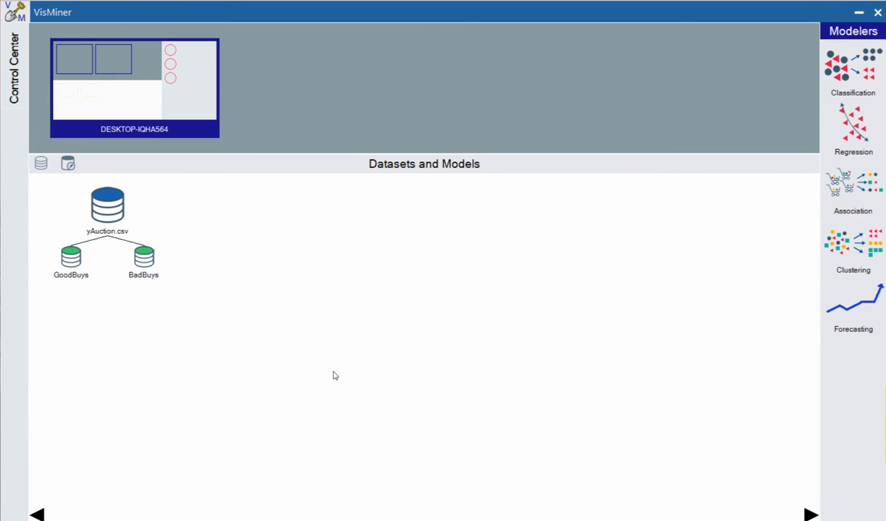
# Start defining a derived dataset from the BadBuys dataset
pyautogui.rightClick(143, 264)
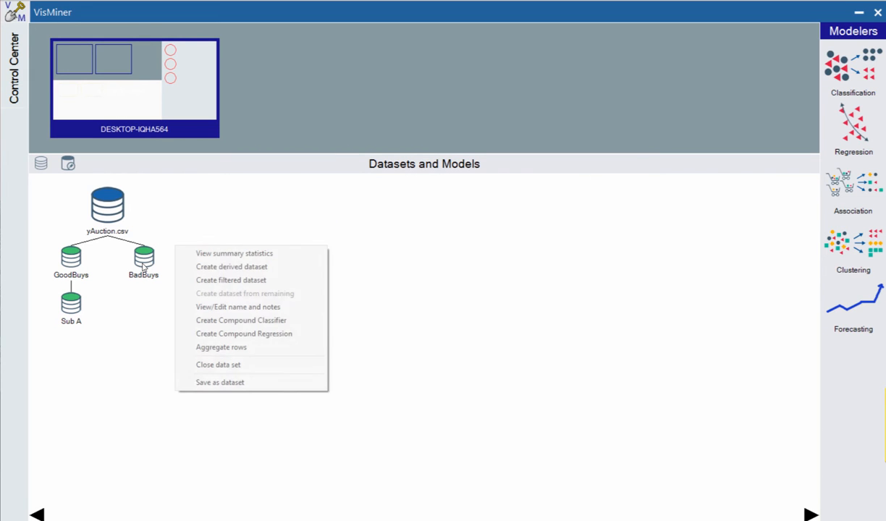
pyautogui.click(222, 272)
pyautogui.moveTo(188, 318); pyautogui.dragTo(203, 320)
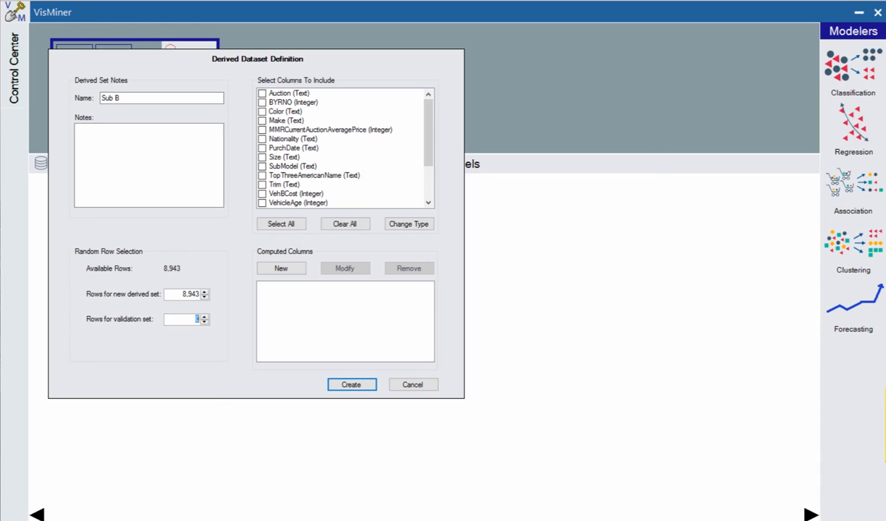
pyautogui.write('500')
pyautogui.press('BackSpace')
pyautogui.press('BackSpace')
pyautogui.press('BackSpace')
# Set the number of rows for the new set derived from BadBuys to 5,000
pyautogui.moveTo(192, 294); pyautogui.dragTo(195, 294)
pyautogui.press('Left')
pyautogui.press('Left')
pyautogui.press('Left')
pyautogui.press('Left')
pyautogui.write('50000')
pyautogui.press('Delete')
pyautogui.press('Delete')
pyautogui.press('Delete')
pyautogui.press('Delete')
pyautogui.press('Delete')
pyautogui.press('BackSpace')
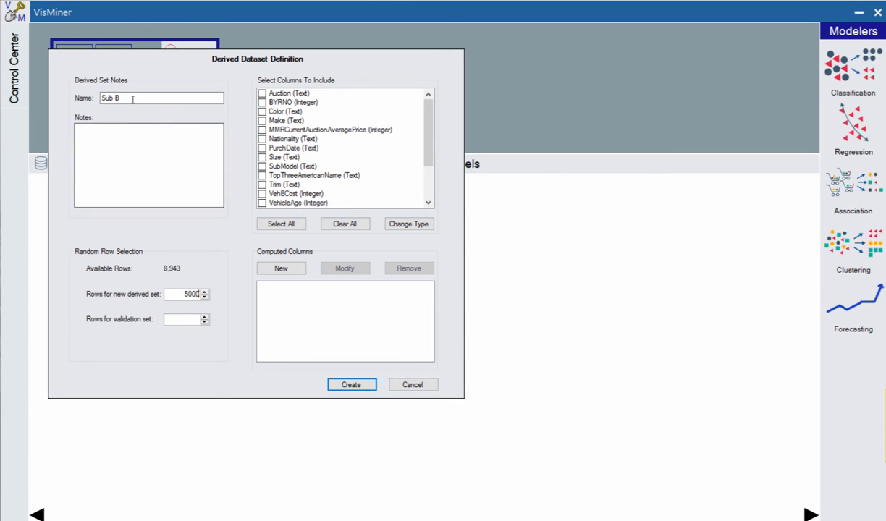
# Name the derived set 5kBadBuys, include all columns and create it
pyautogui.moveTo(133, 97); pyautogui.dragTo(78, 106)
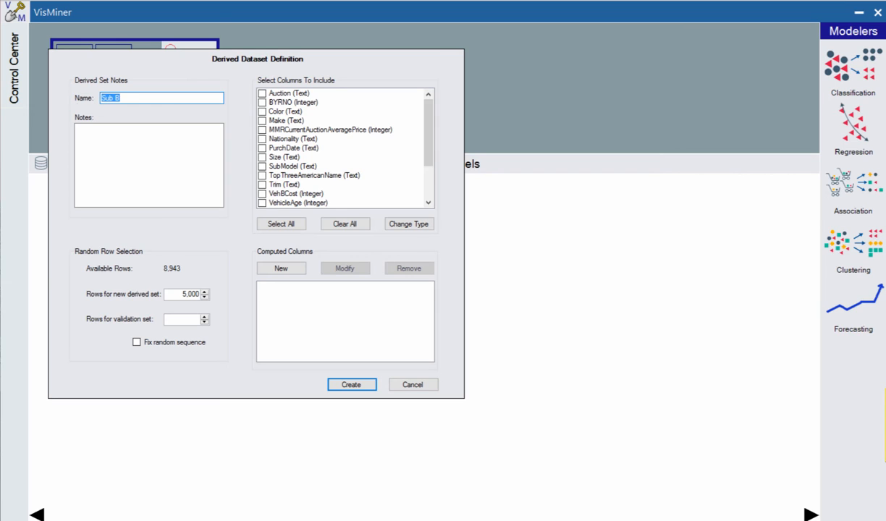
pyautogui.write('5kBadBuys')
pyautogui.click(290, 225)
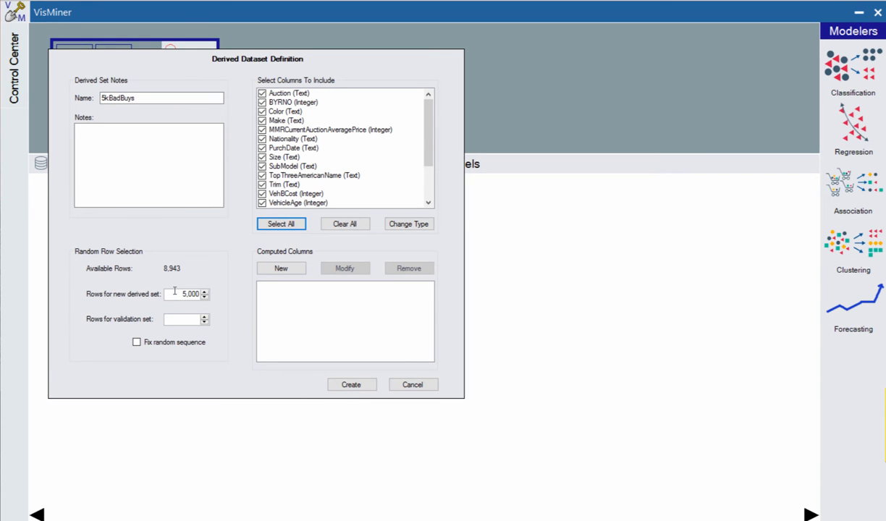
pyautogui.click(352, 384)
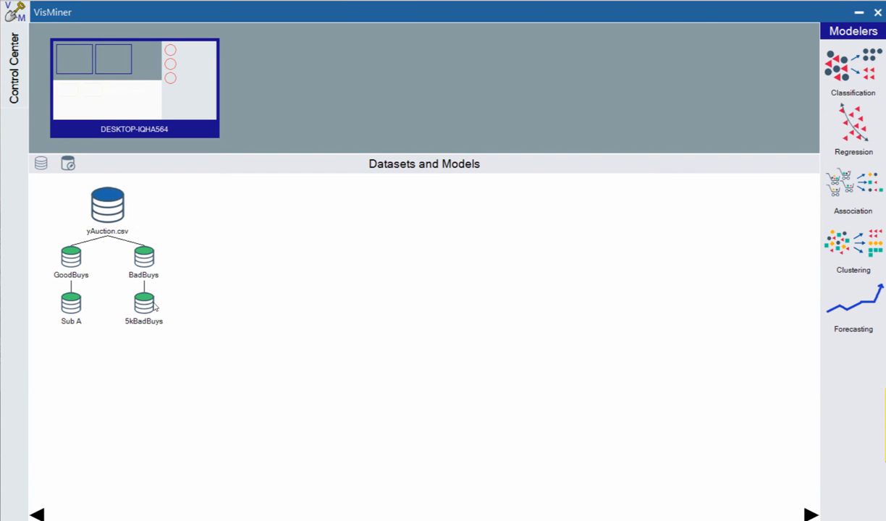
# Rename the Sub A dataset under GoodBuys as 5KGoodBuys
pyautogui.rightClick(69, 310)
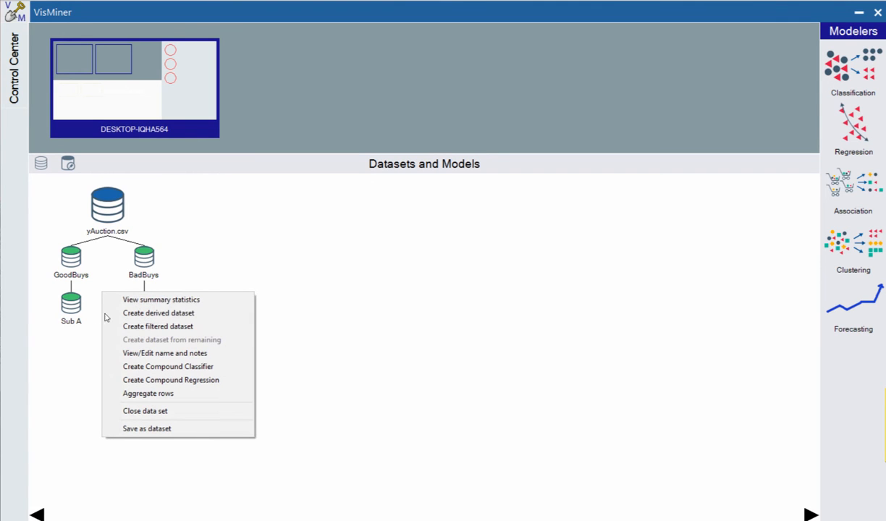
pyautogui.click(139, 353)
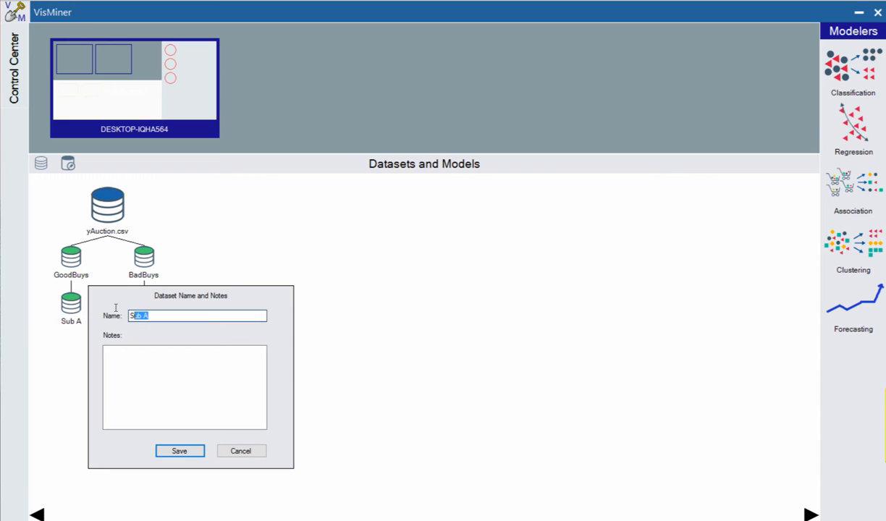
pyautogui.write('5KGoodBuys')
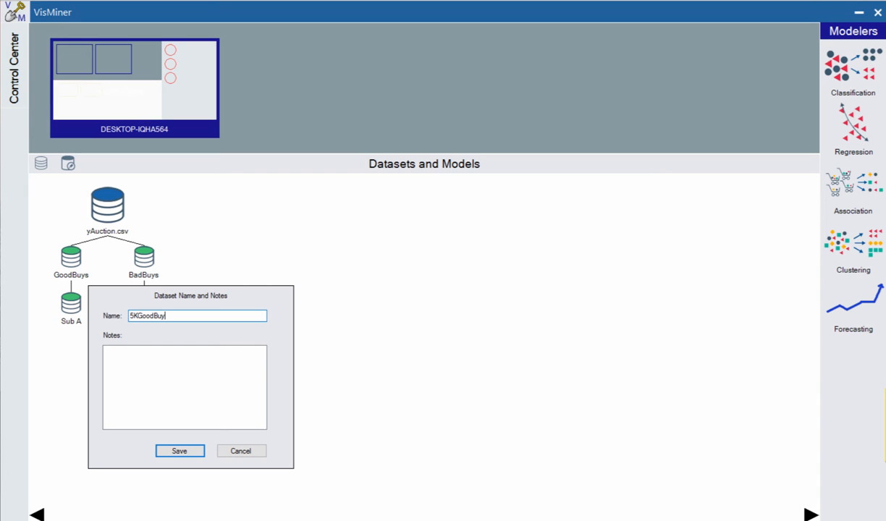
pyautogui.click(181, 452)
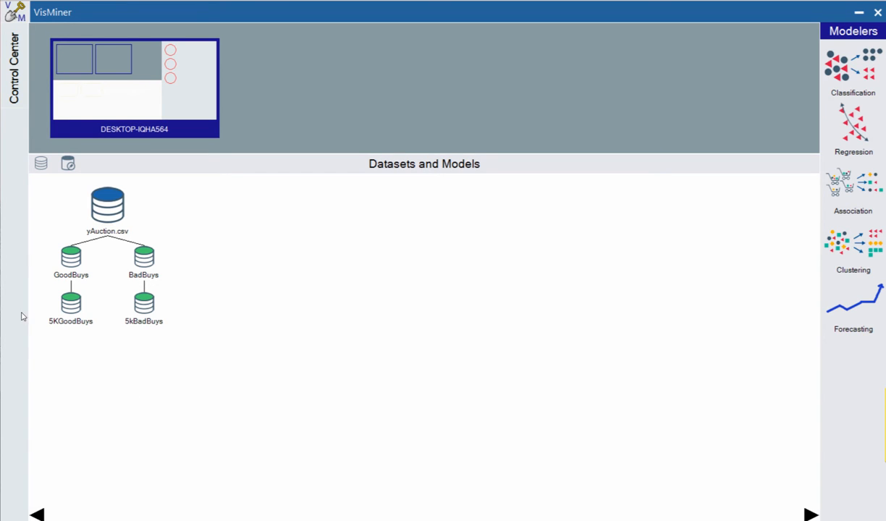
# Check the row counts of both derived sets and review the summary statistics of 5kBadBuys, especially the cardinality of yIsBadBuy
pyautogui.moveTo(68, 310)
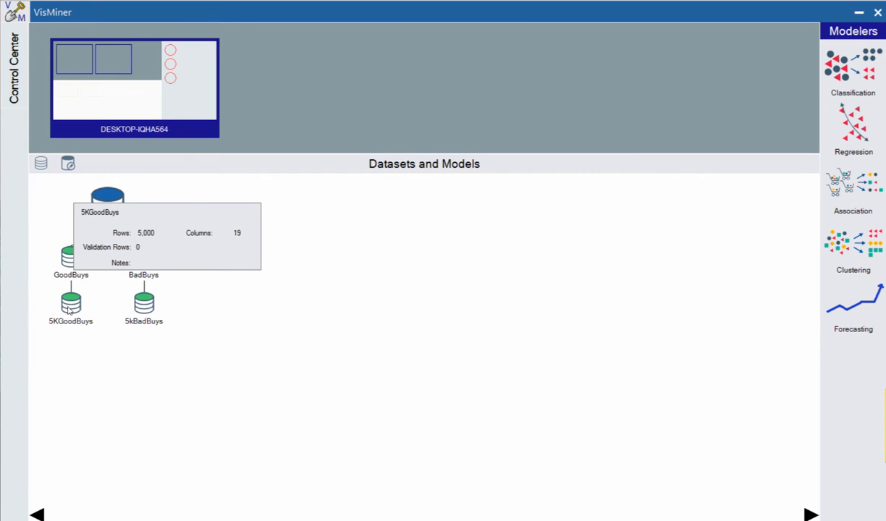
pyautogui.moveTo(146, 310)
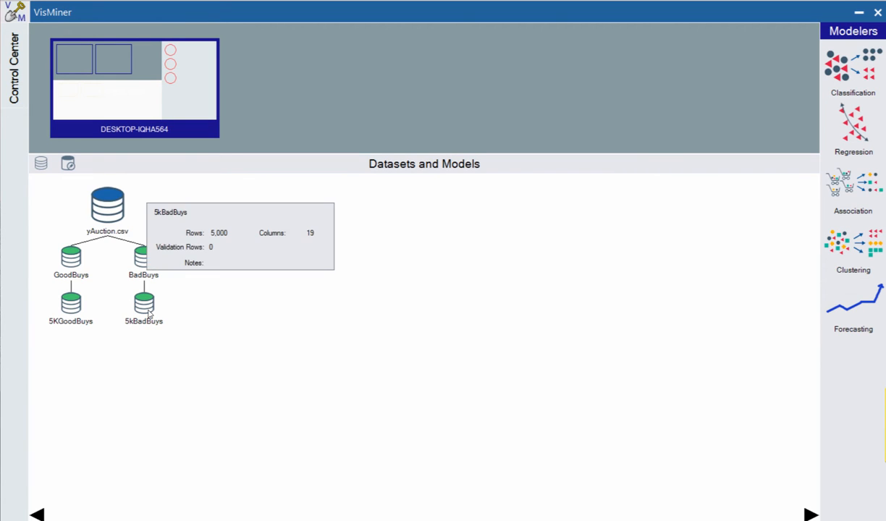
pyautogui.rightClick(151, 298)
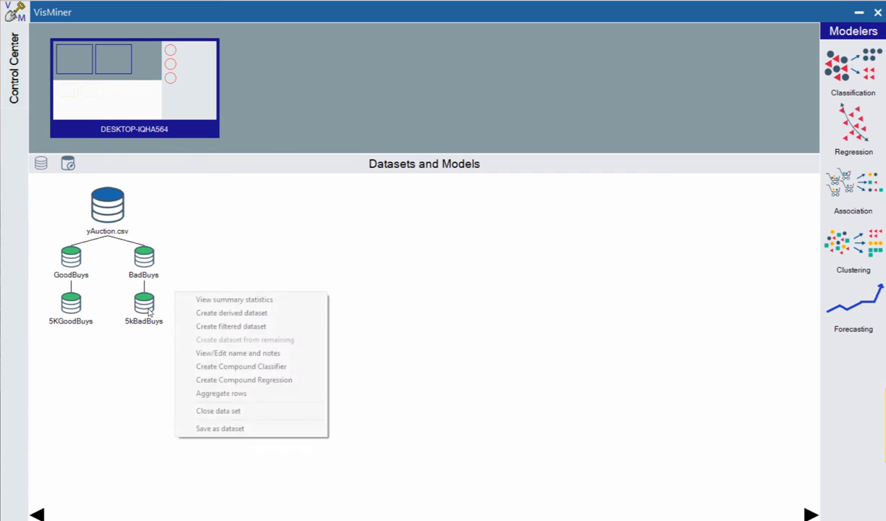
pyautogui.click(200, 300)
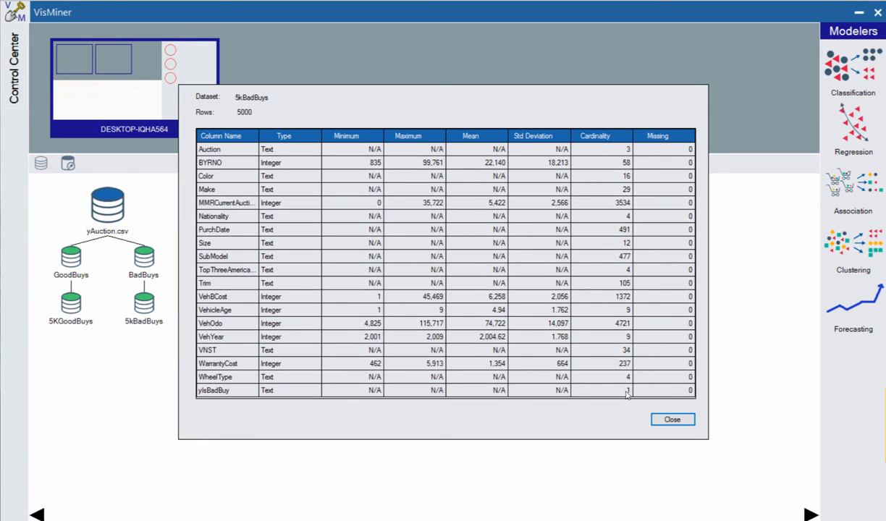
pyautogui.moveTo(628, 394)
pyautogui.click(672, 420)
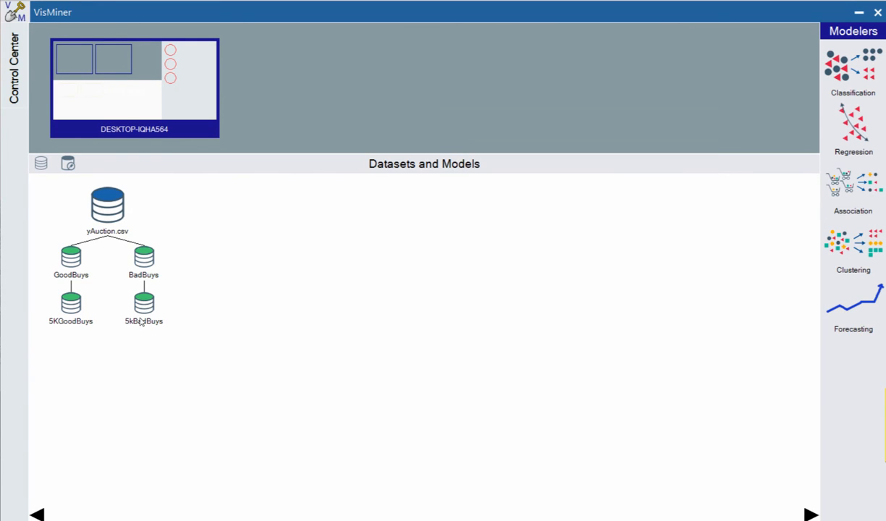
# Review the summary statistics of 5KGoodBuys, especially the cardinality of yIsBadBuy
pyautogui.rightClick(76, 306)
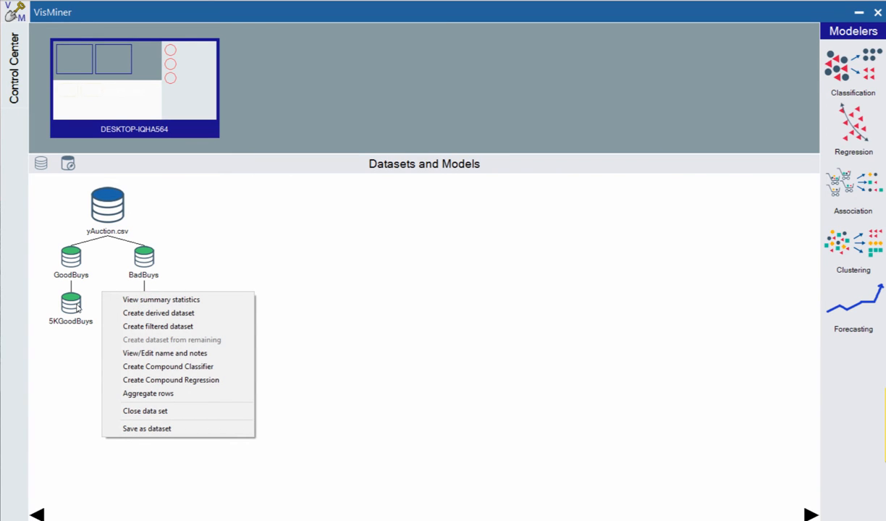
pyautogui.click(126, 299)
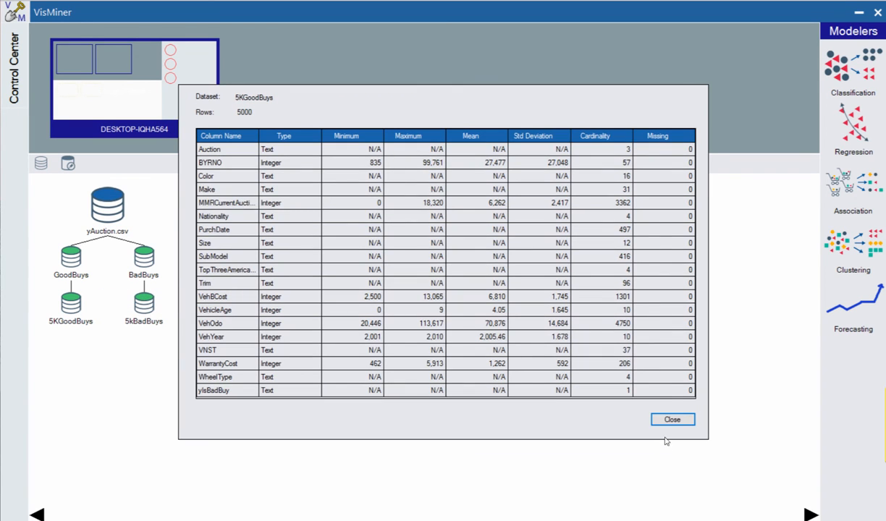
pyautogui.moveTo(626, 394)
pyautogui.click(672, 419)
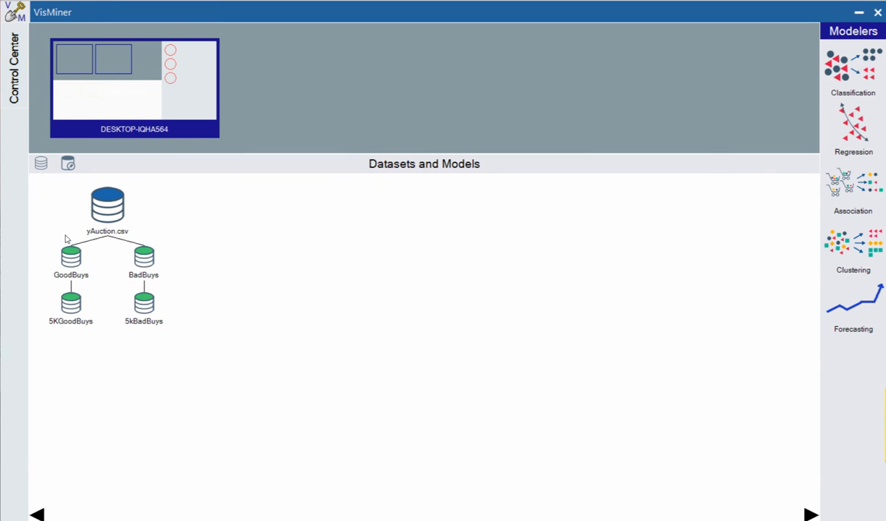
pyautogui.moveTo(67, 250)
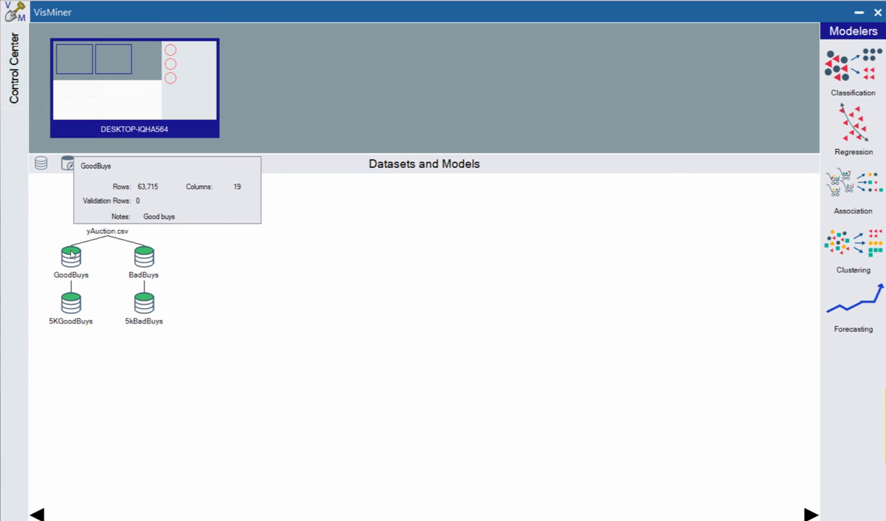
pyautogui.scroll(-1, 72, 253)
pyautogui.scroll(1, 76, 242)
pyautogui.scroll(-1, 77, 248)
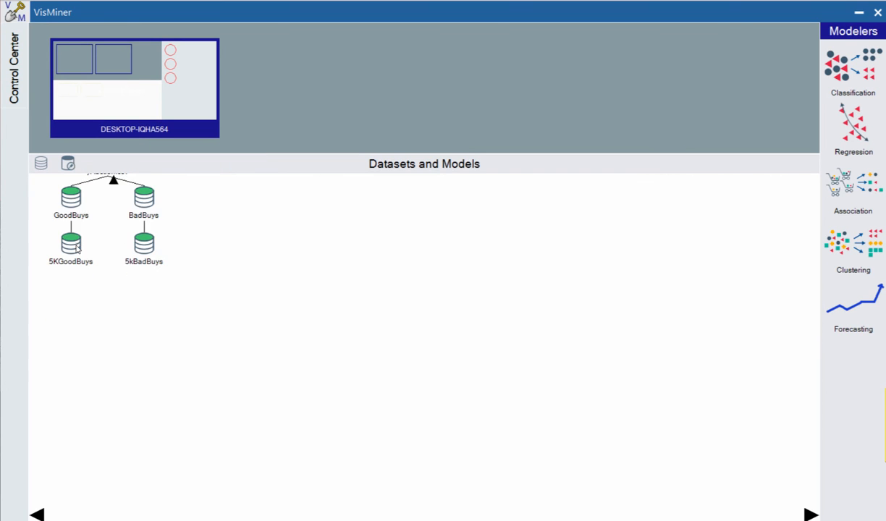
pyautogui.scroll(-1, 77, 248)
pyautogui.scroll(2, 77, 247)
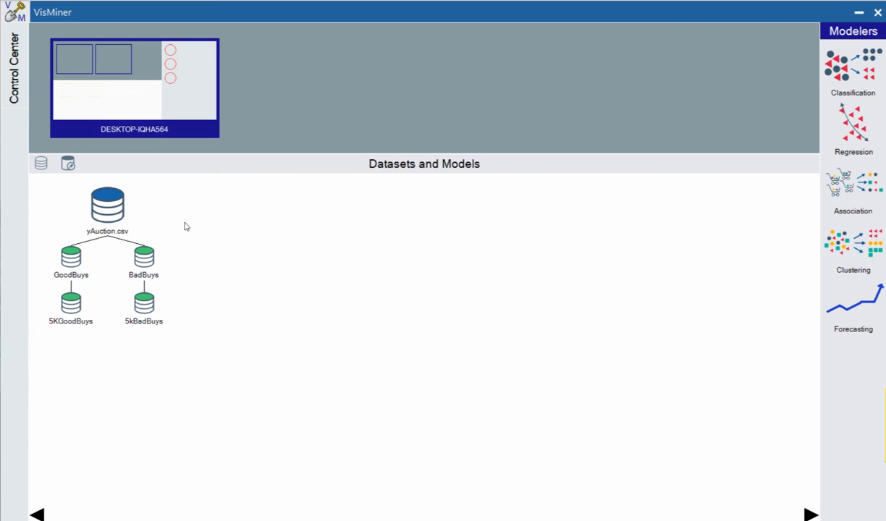
pyautogui.scroll(-1, 71, 264)
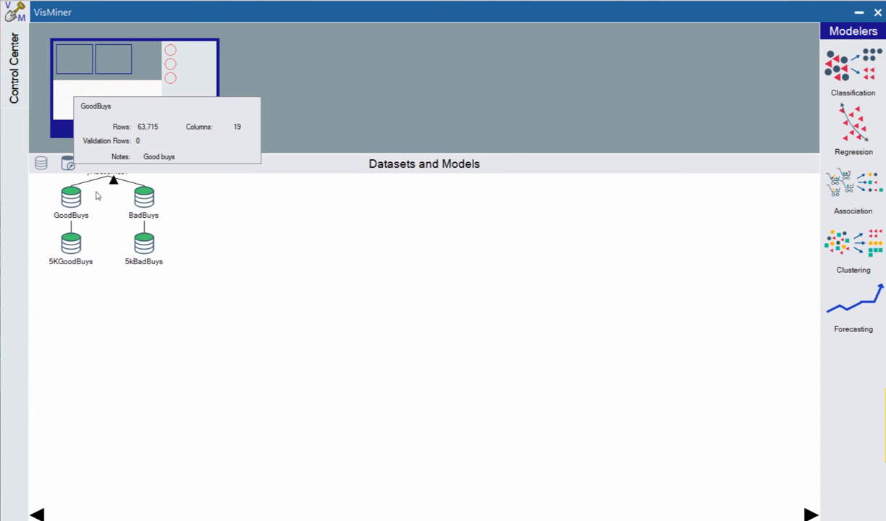
pyautogui.moveTo(151, 200)
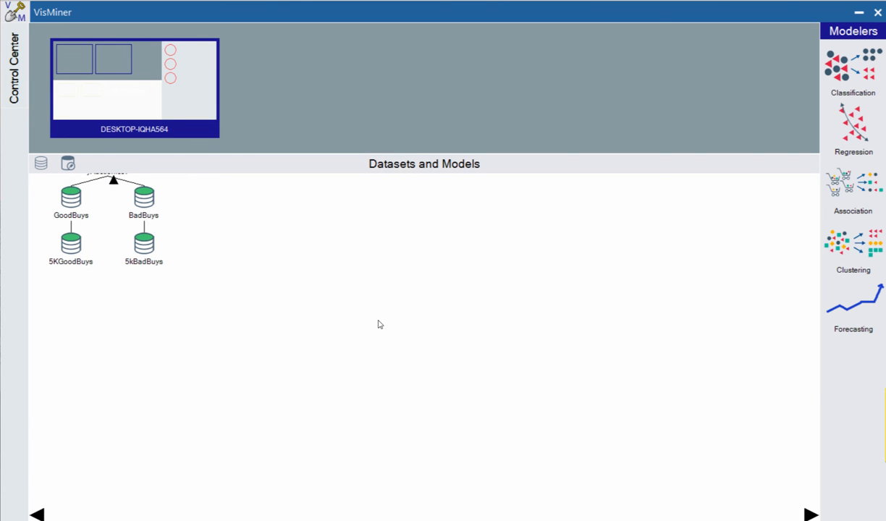
pyautogui.scroll(1, 114, 332)
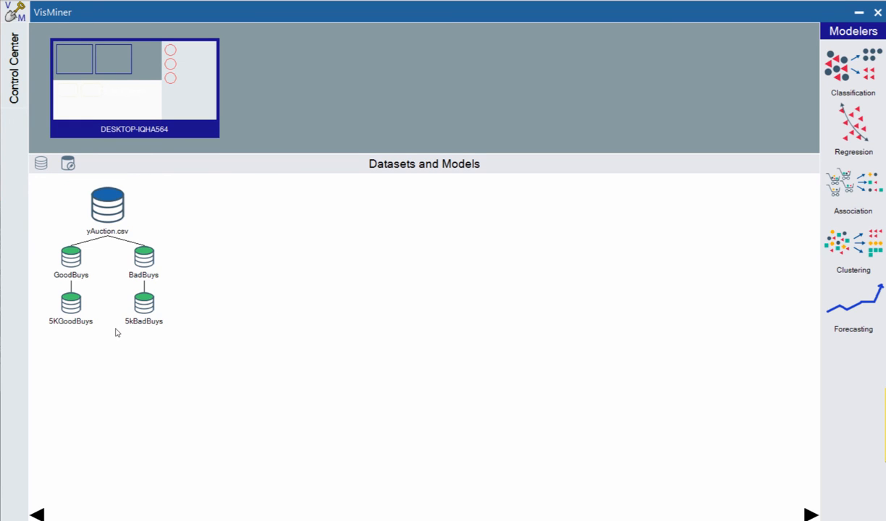
pyautogui.scroll(-2, 99, 252)
pyautogui.scroll(2, 119, 296)
pyautogui.moveTo(123, 304)
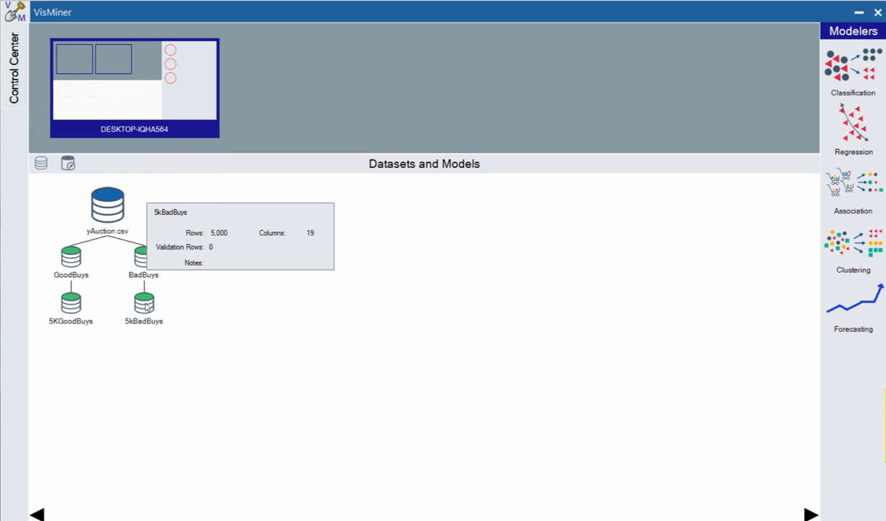
# Merge the 5kBadBuys dataset into 5KGoodBuys to form a combined dataset
pyautogui.moveTo(70, 303)
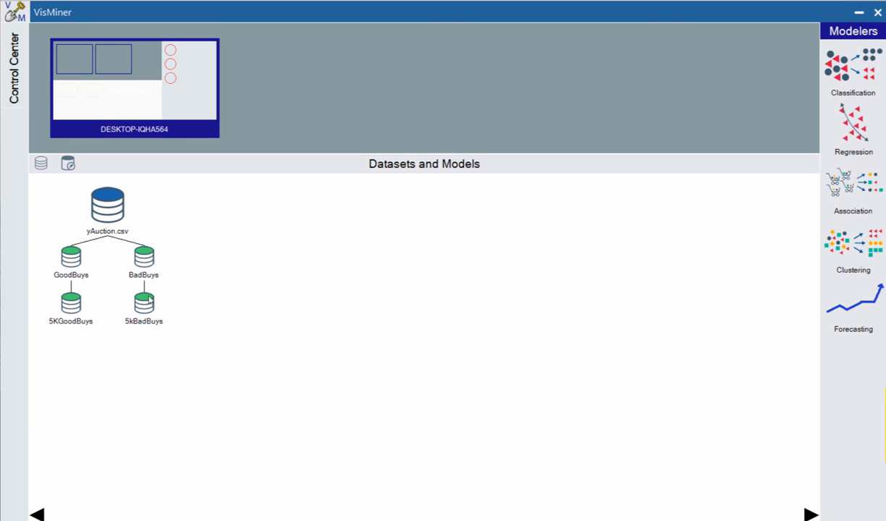
pyautogui.moveTo(81, 304); pyautogui.dragTo(73, 304)
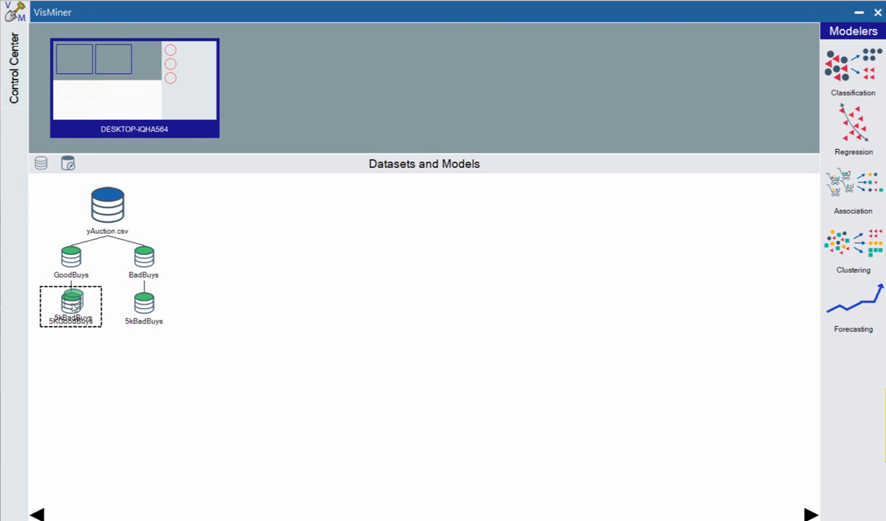
pyautogui.click(102, 313)
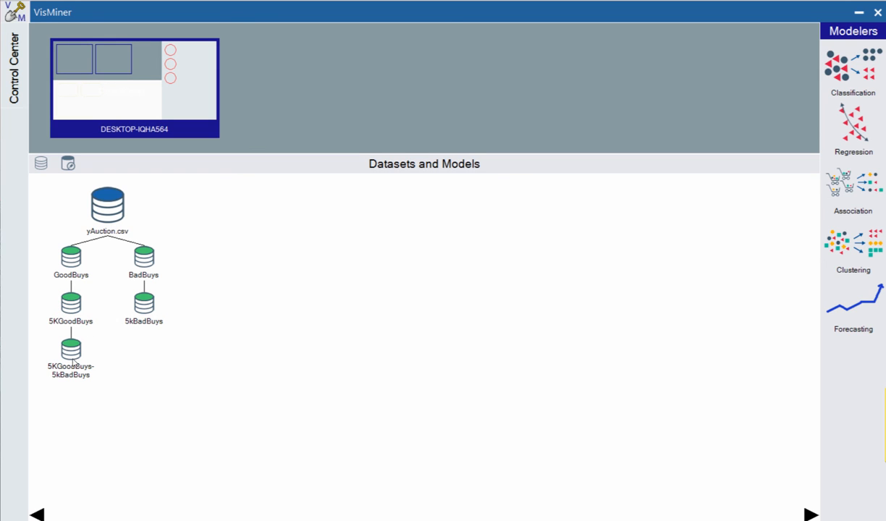
# Check the row count of the merged good-and-bad-buys dataset and rename it as BalancedAuction
pyautogui.moveTo(73, 360)
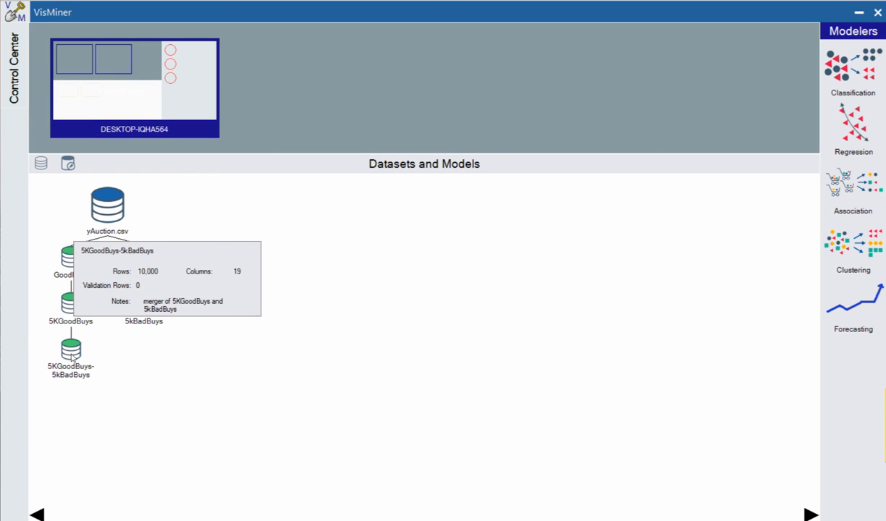
pyautogui.rightClick(73, 344)
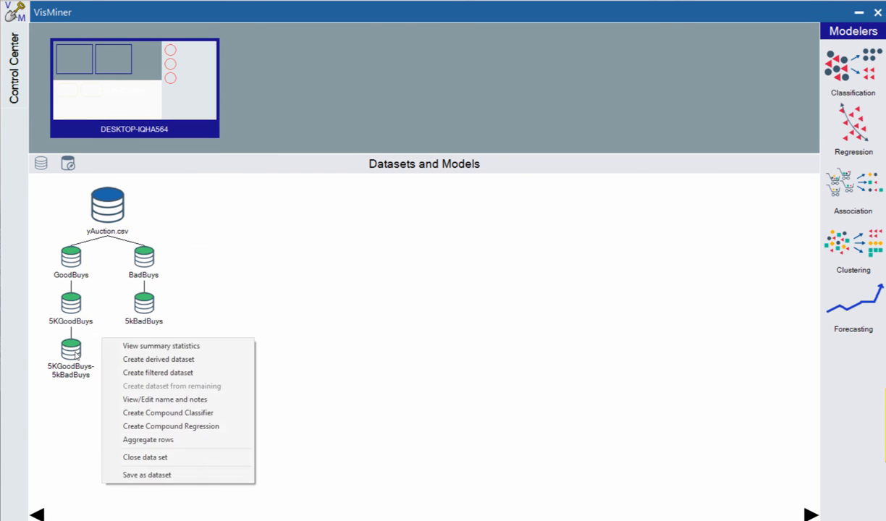
pyautogui.click(136, 398)
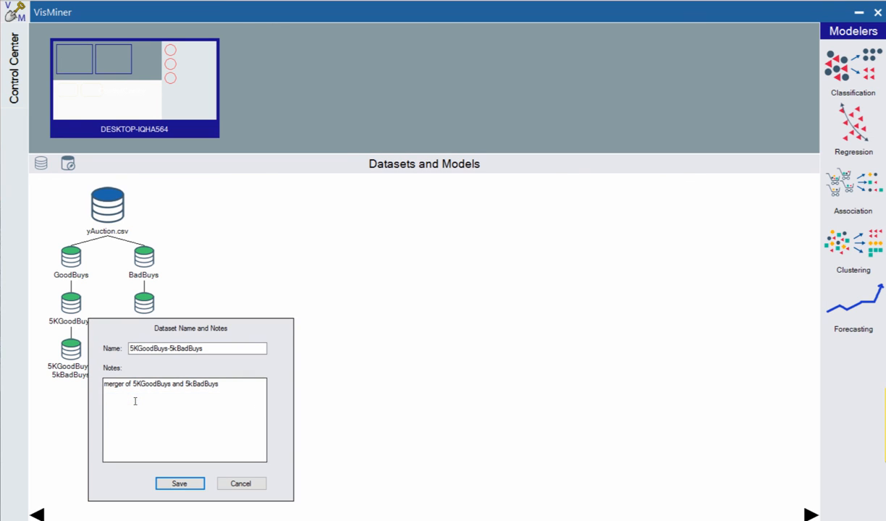
pyautogui.doubleClick(133, 345)
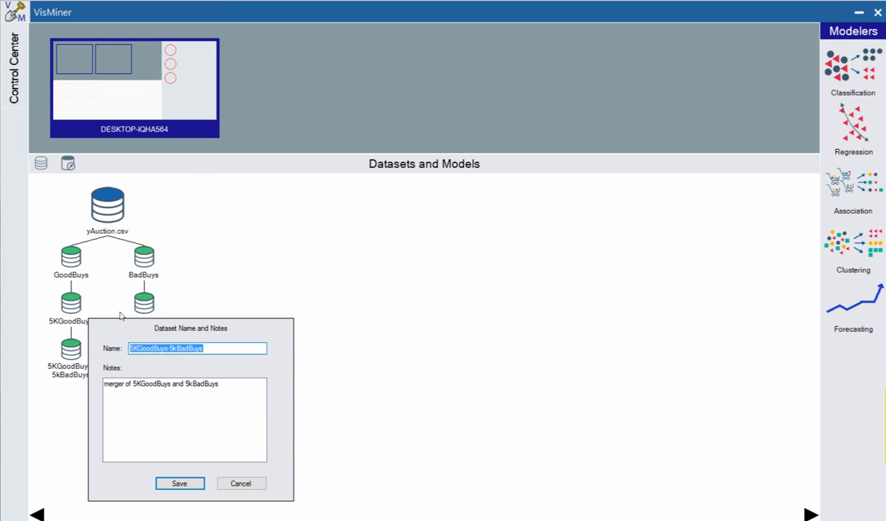
pyautogui.press('End')
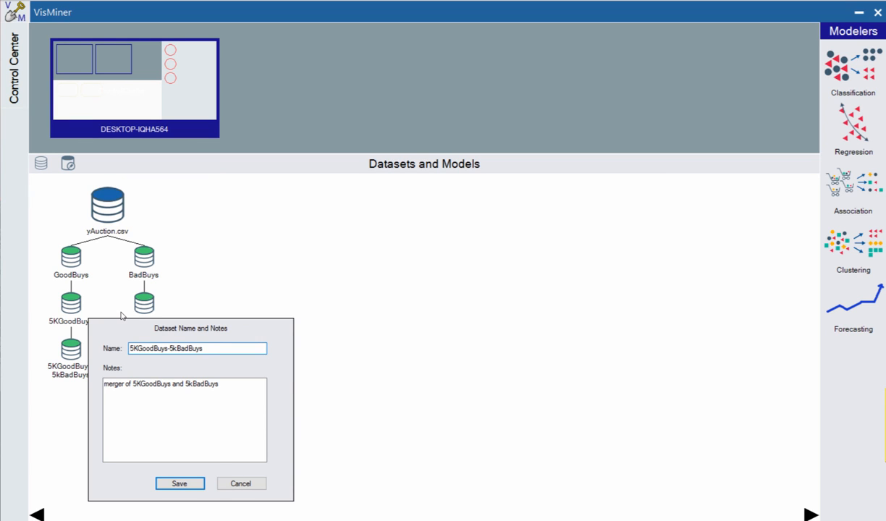
pyautogui.write('Balan')
pyautogui.press('BackSpace')
pyautogui.press('BackSpace')
pyautogui.press('BackSpace')
pyautogui.press('BackSpace')
pyautogui.press('BackSpace')
pyautogui.press('BackSpace')
pyautogui.press('BackSpace')
pyautogui.press('BackSpace')
pyautogui.press('BackSpace')
pyautogui.press('BackSpace')
pyautogui.press('BackSpace')
pyautogui.press('BackSpace')
pyautogui.press('BackSpace')
pyautogui.press('BackSpace')
pyautogui.press('BackSpace')
pyautogui.press('BackSpace')
pyautogui.press('BackSpace')
pyautogui.press('BackSpace')
pyautogui.press('BackSpace')
pyautogui.press('BackSpace')
pyautogui.write('BalancedAuction')
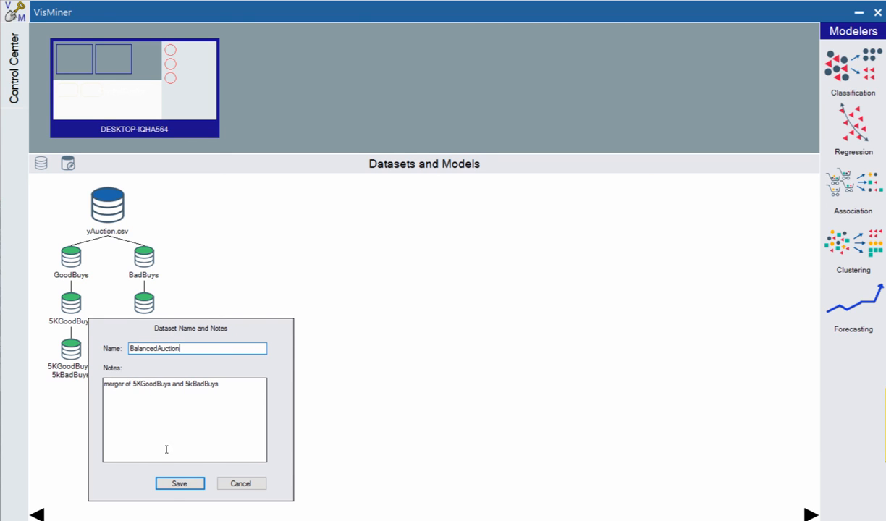
pyautogui.click(179, 483)
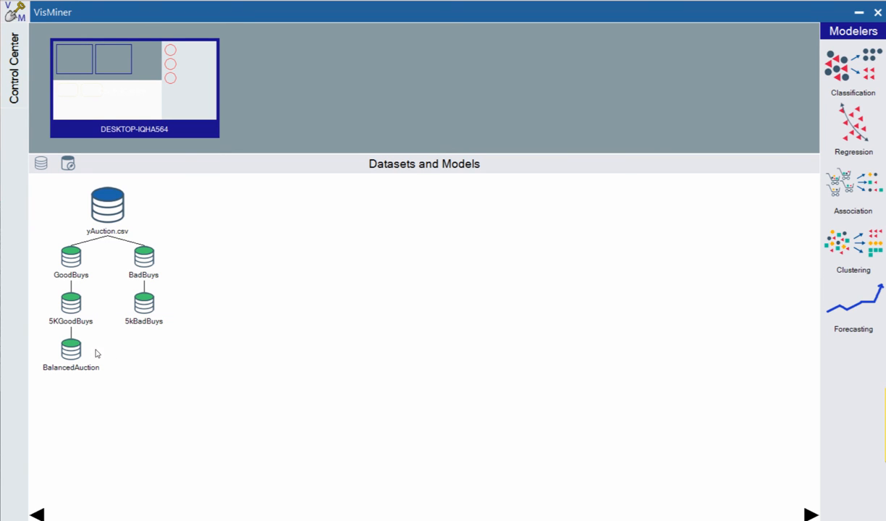
# Save the BalancedAuction derived set as a standalone dataset and check its row and column counts
pyautogui.rightClick(73, 354)
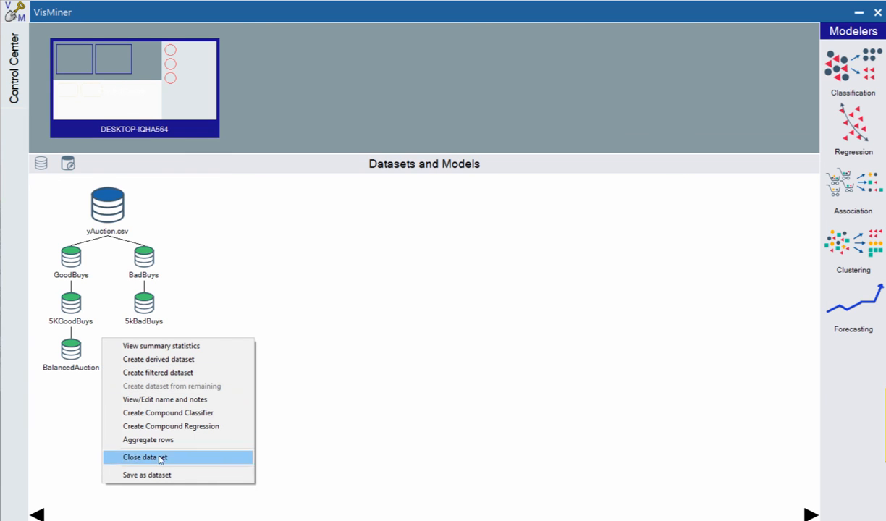
pyautogui.click(147, 475)
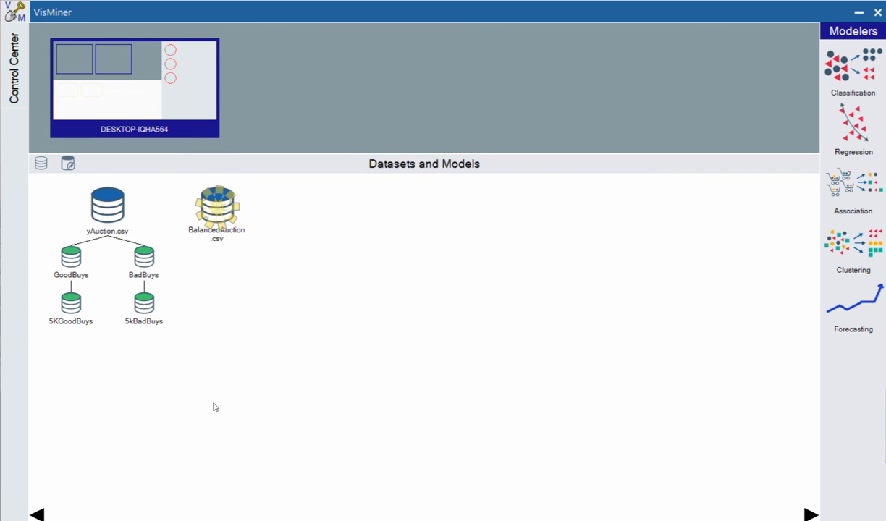
pyautogui.moveTo(222, 210)
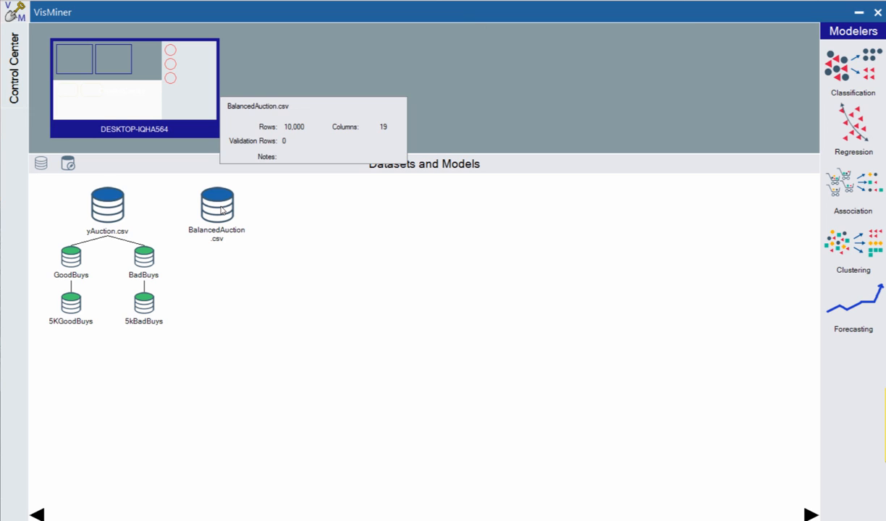